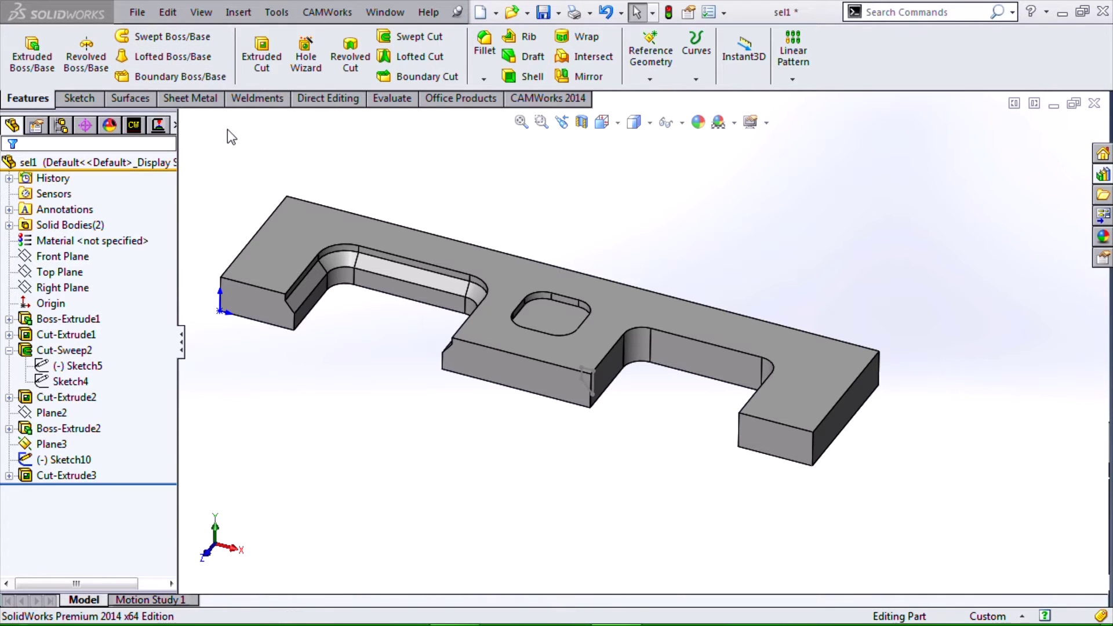
- Review the existing swept groove and its profile and path sketches, then clear the selection
click(126, 99)
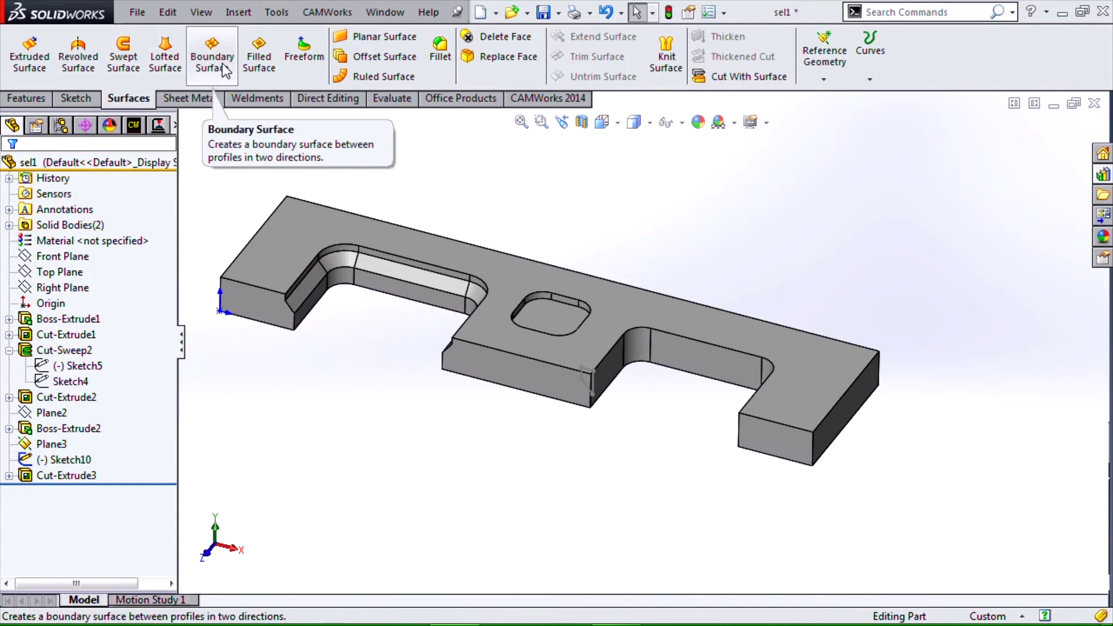
click(47, 100)
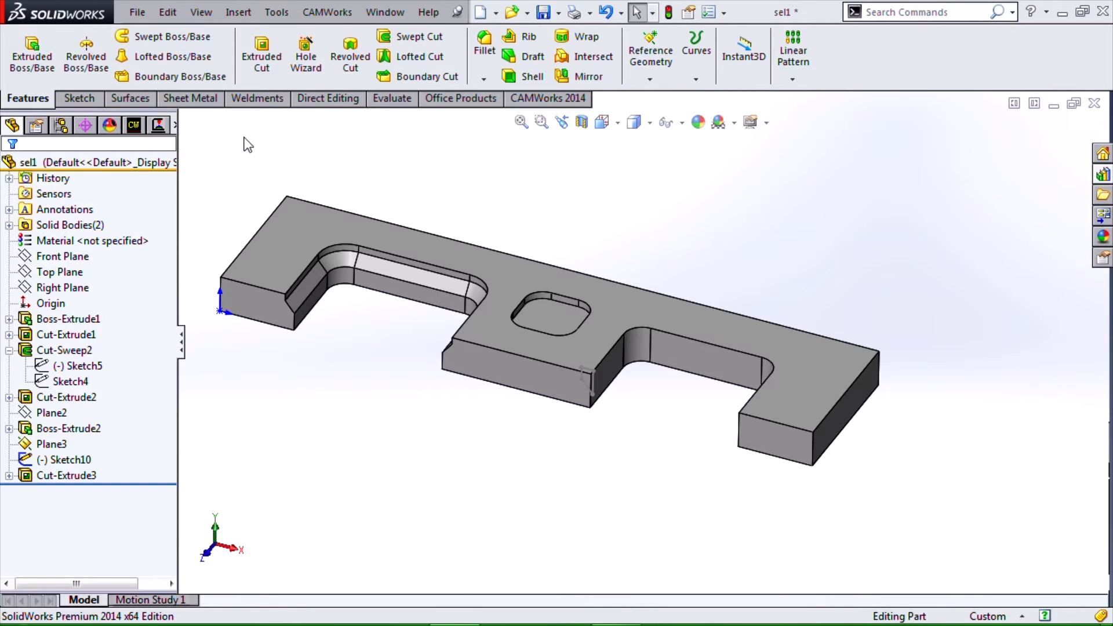
click(64, 351)
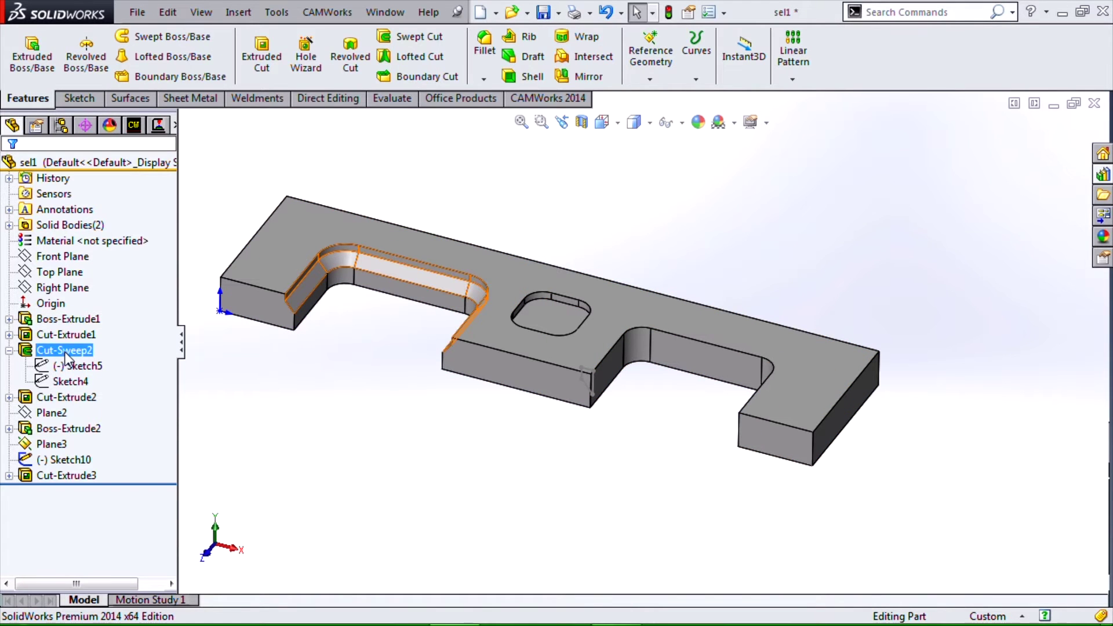
click(68, 366)
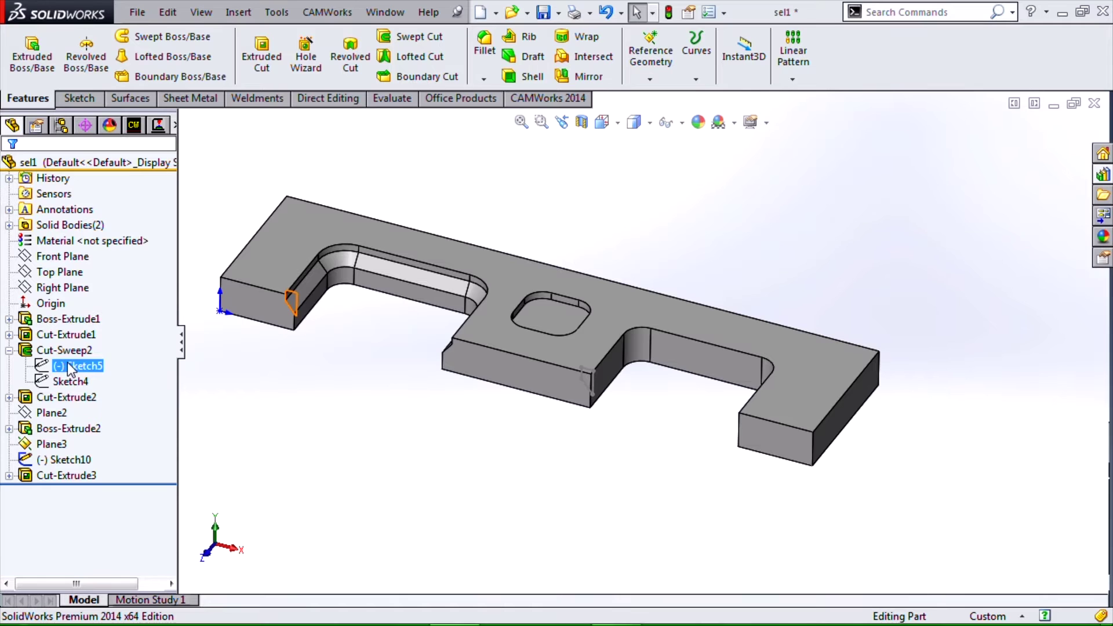
click(70, 381)
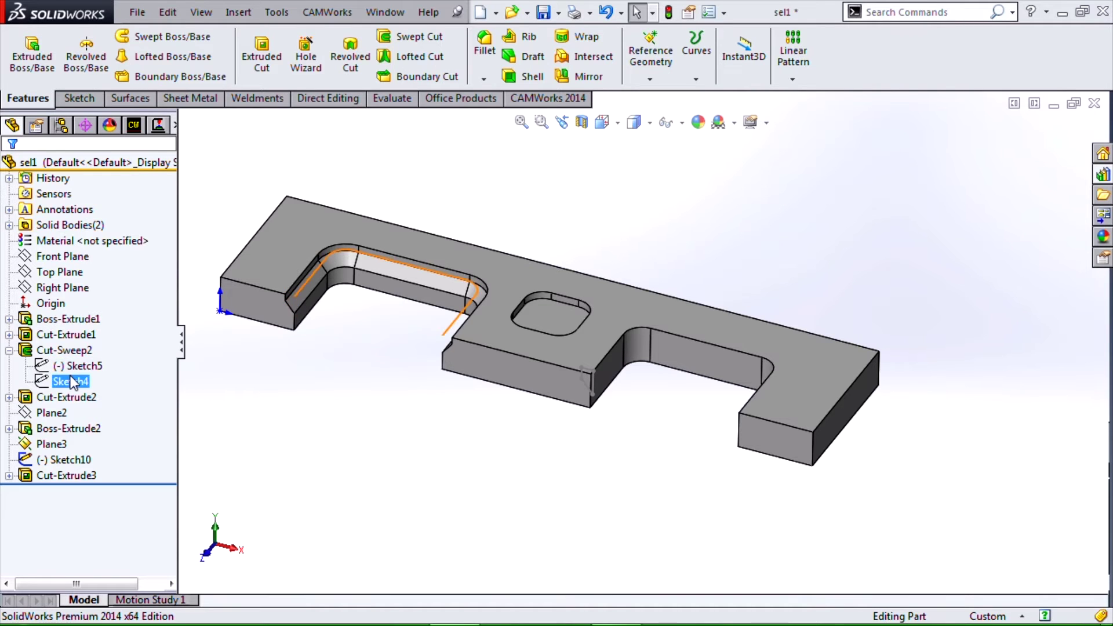
key(Escape)
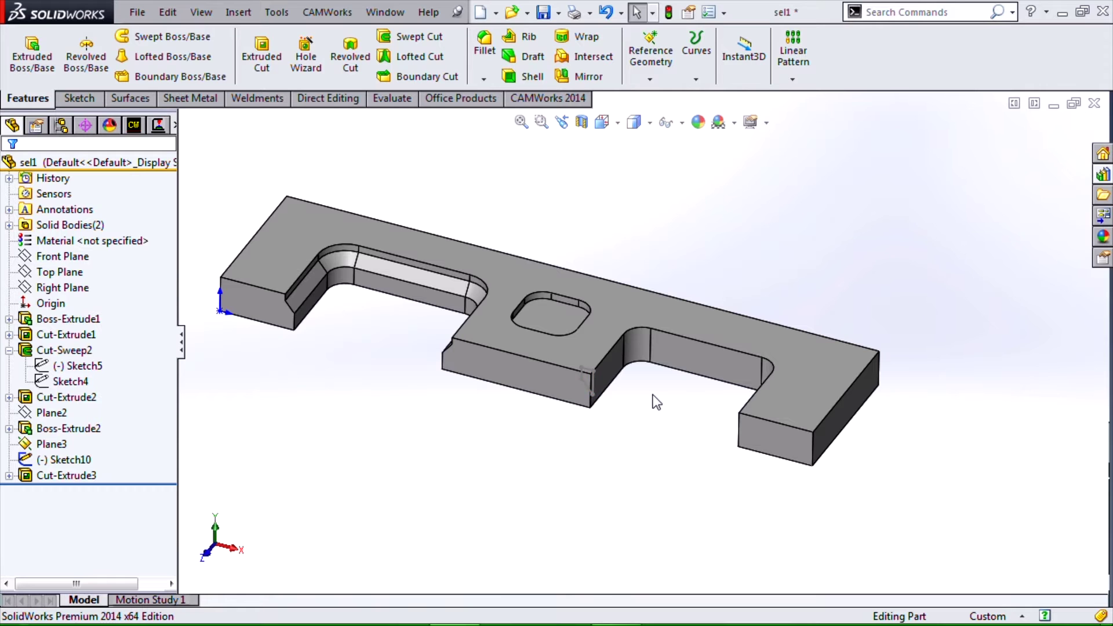
scroll(652, 409, up, 2)
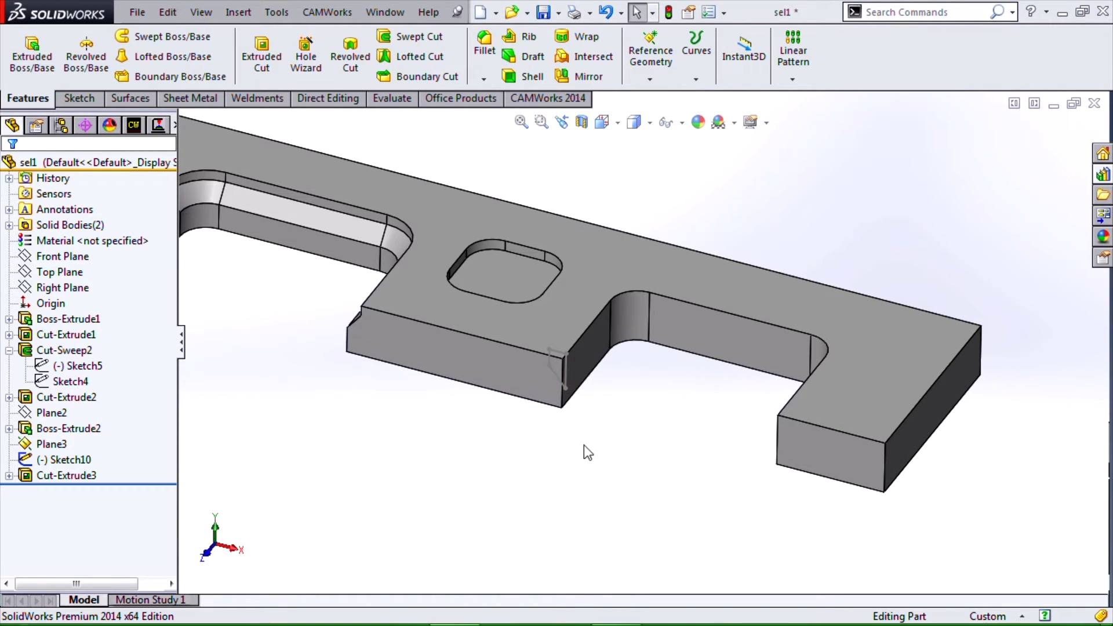
- Begin a swept cut with Sketch10 as profile and open SelectionManager for the path
click(429, 35)
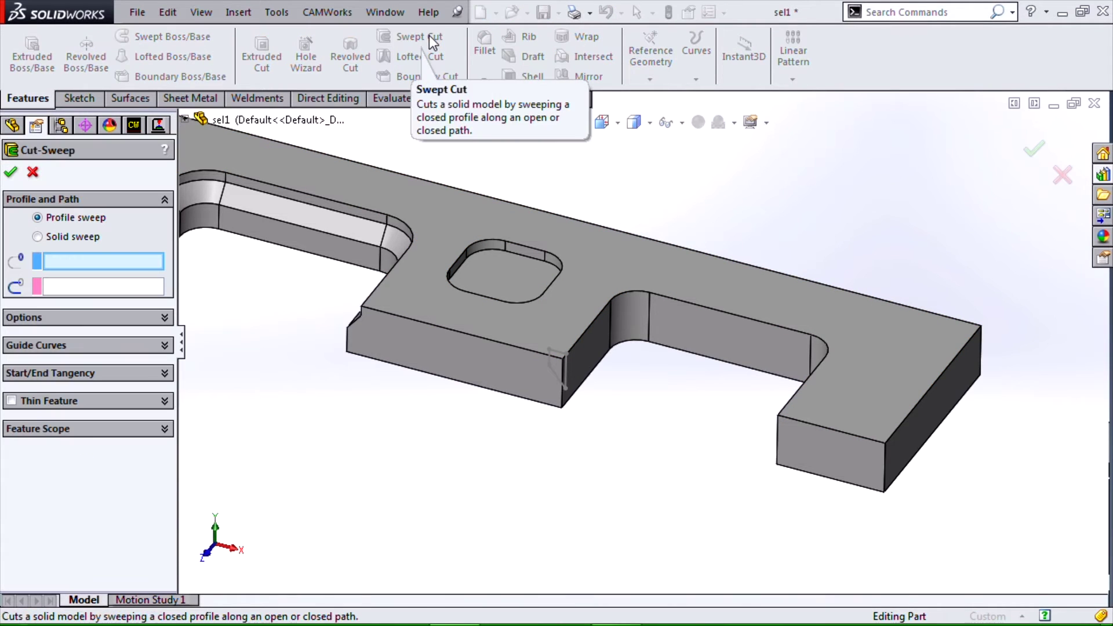
click(557, 350)
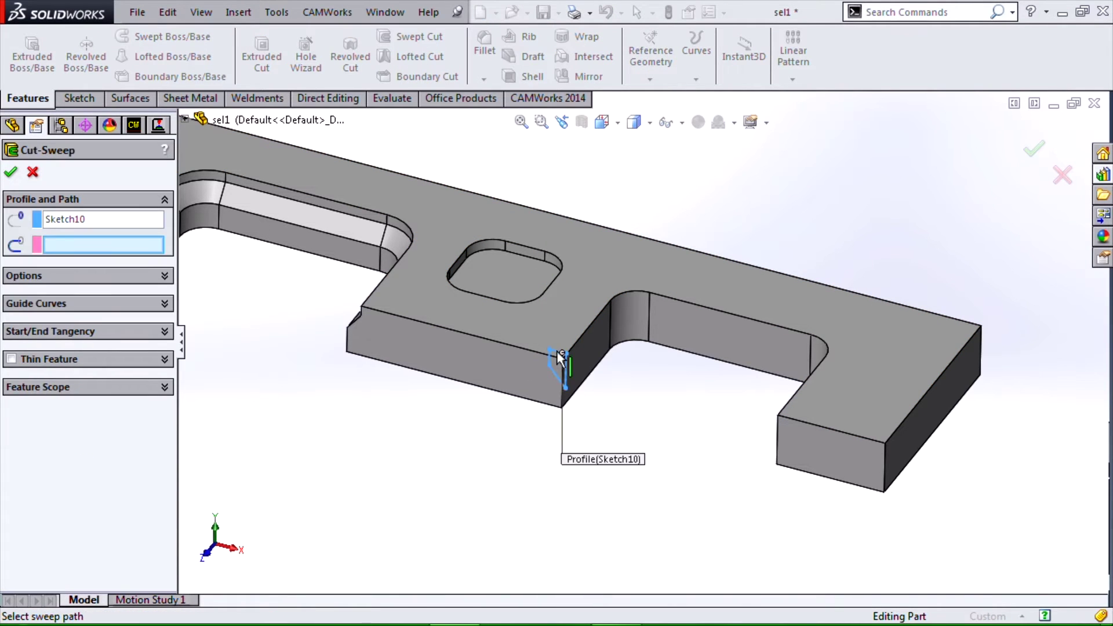
right_click(144, 245)
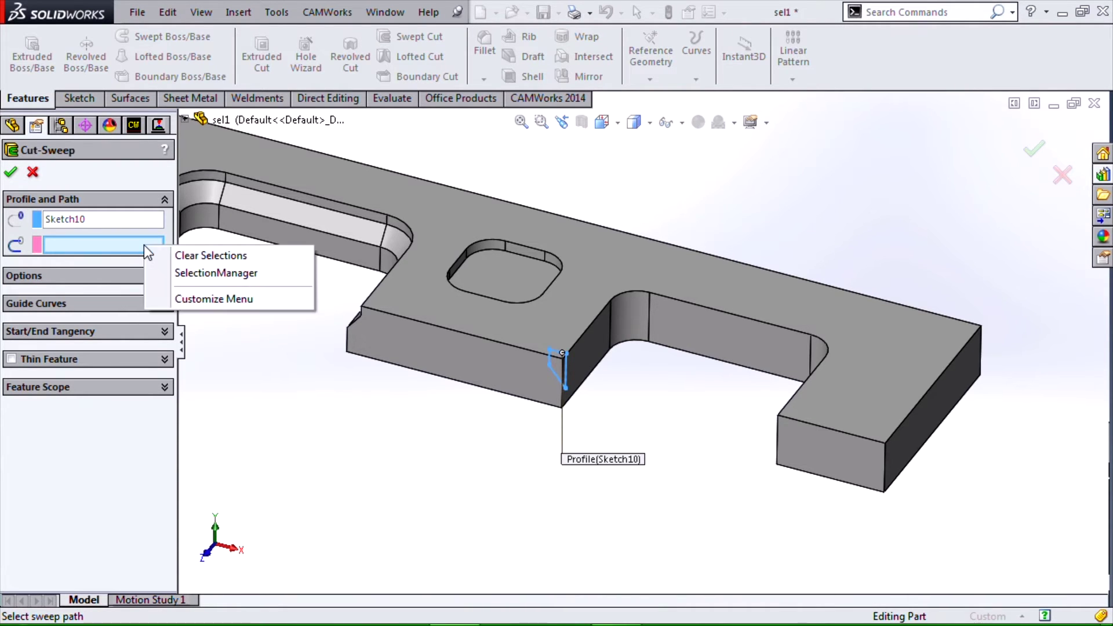
click(186, 272)
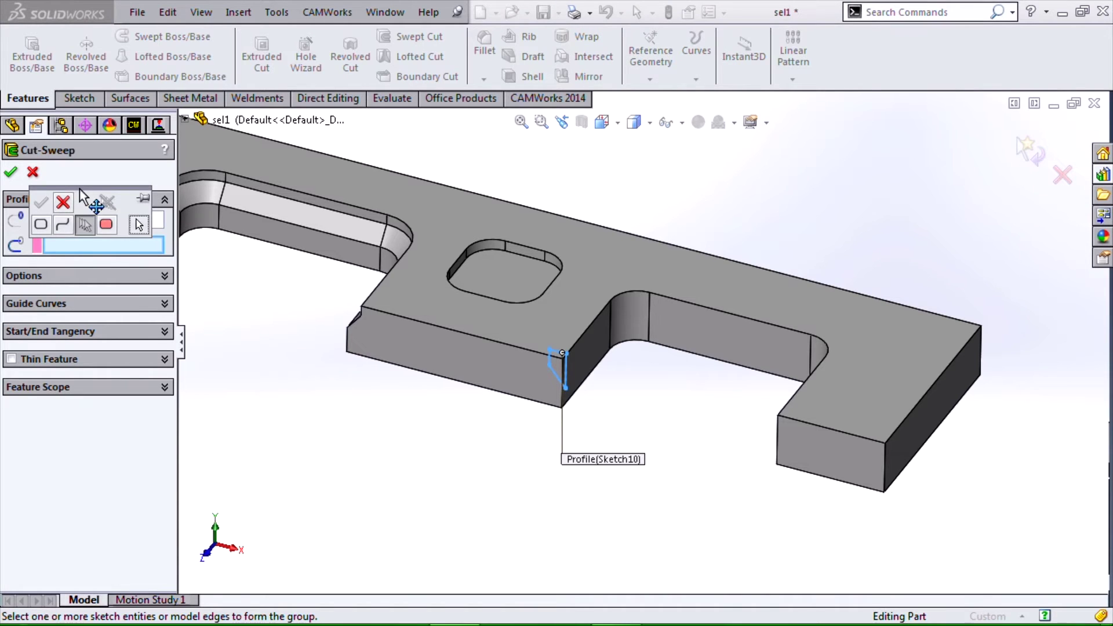
mouse_move(81, 192)
mouse_down()
mouse_move(240, 276)
mouse_move(391, 417)
mouse_move(432, 429)
mouse_up()
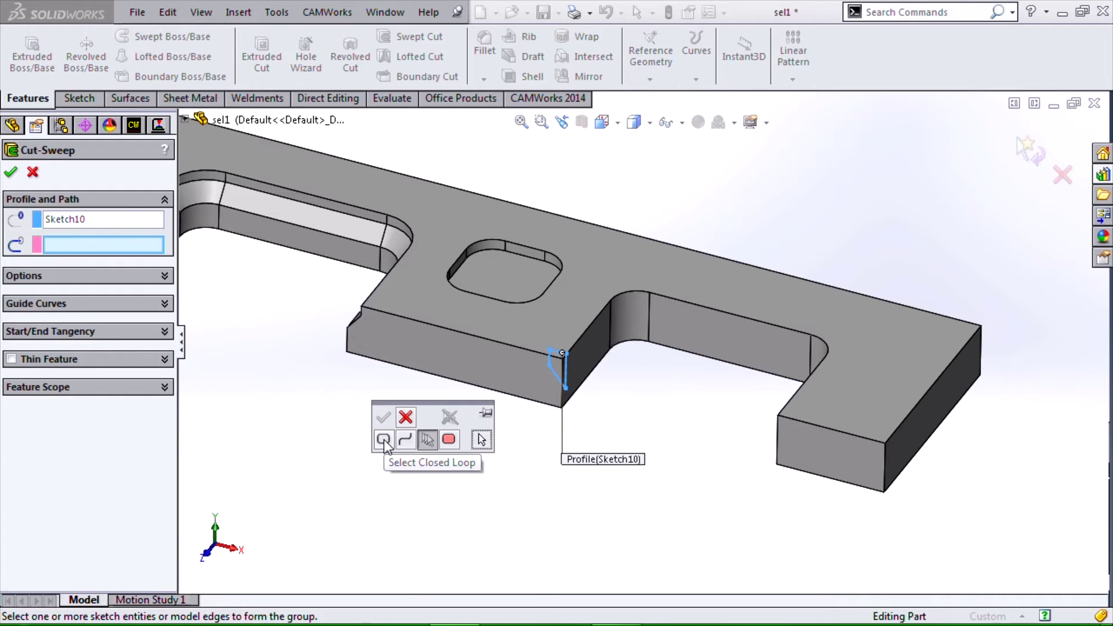
- Use the notch's top edge, rounded corner and tangent chain as the path to create Cut-Sweep5
click(427, 440)
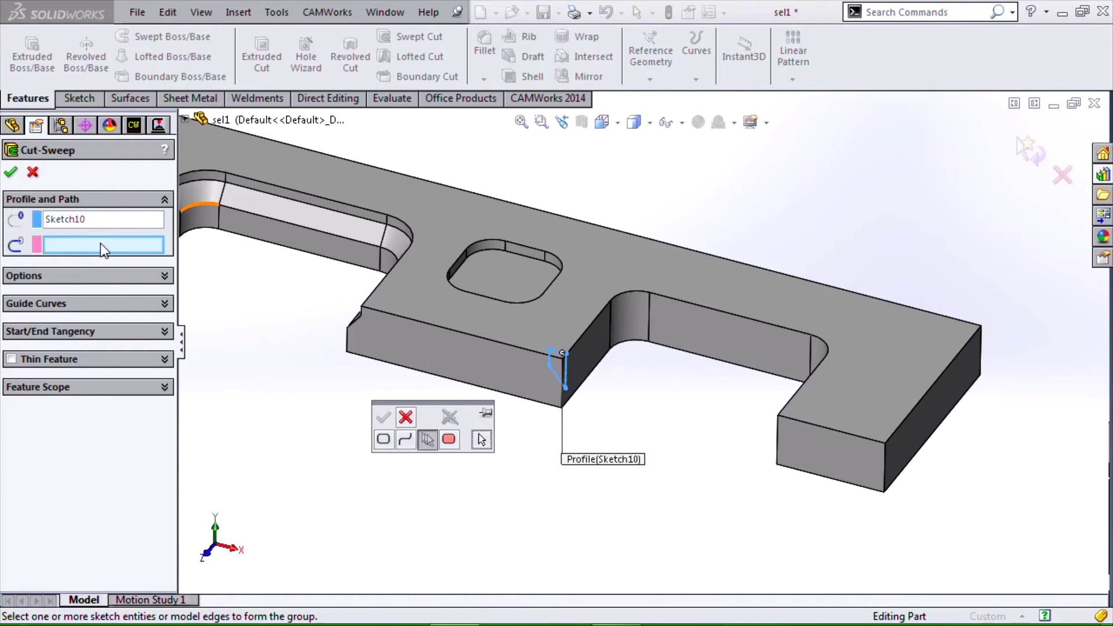
click(593, 320)
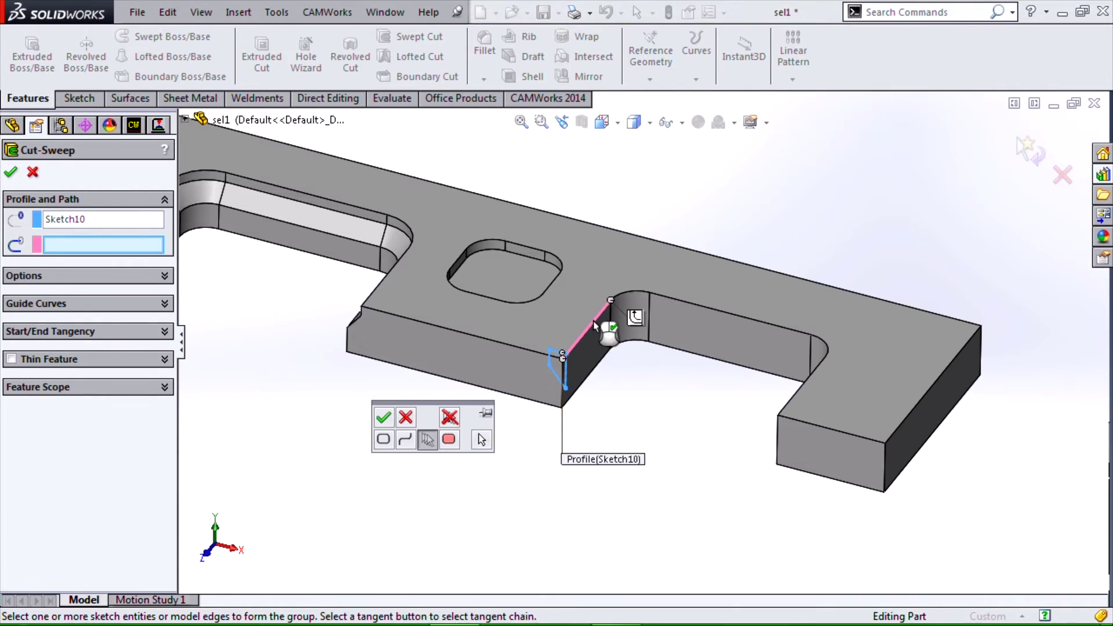
click(630, 293)
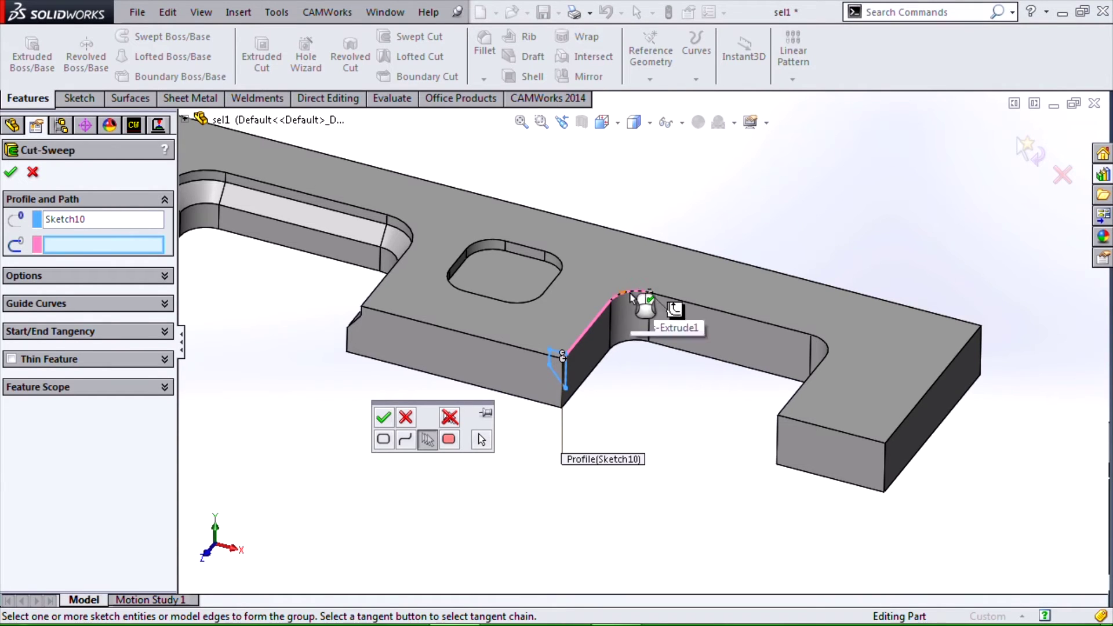
click(673, 310)
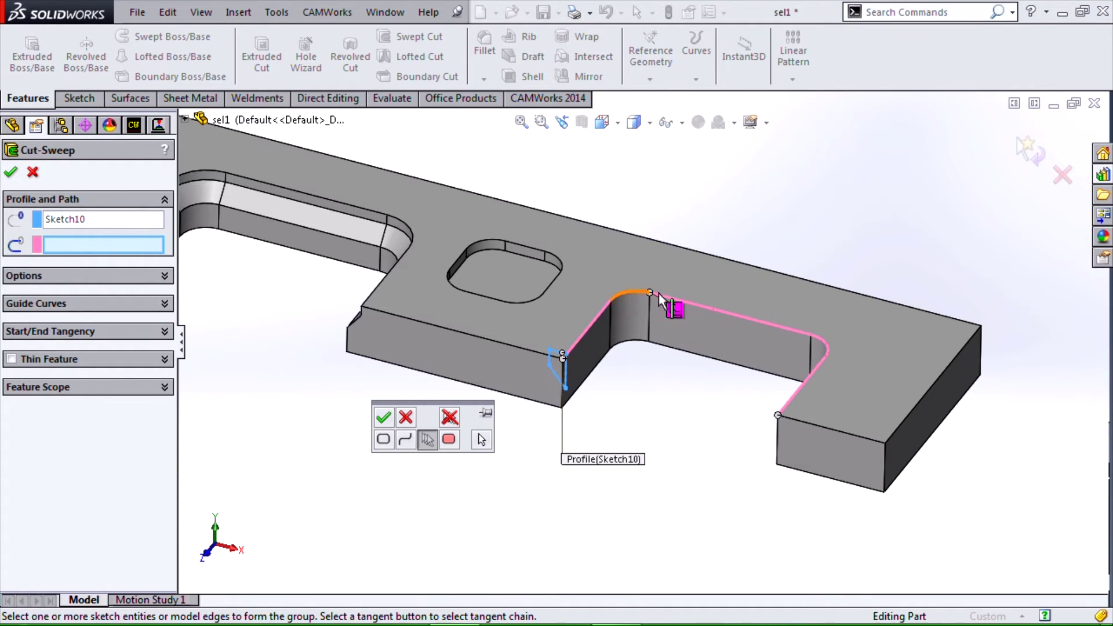
click(384, 419)
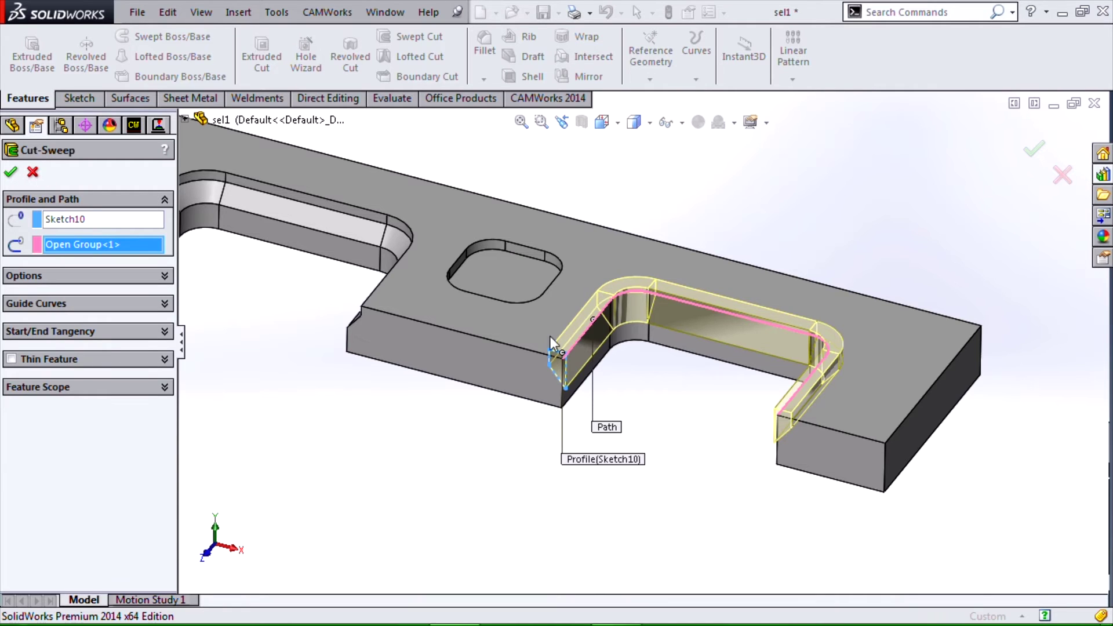
click(8, 175)
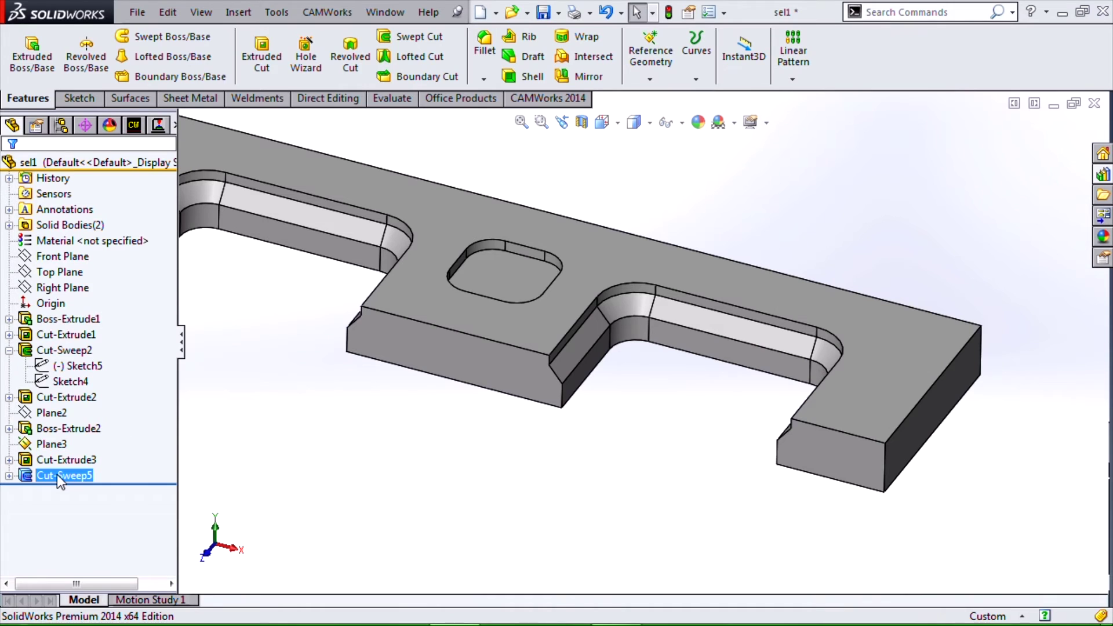
- Orbit and zoom to fit so the grooved plate's end face points at the smaller plate
scroll(313, 229, up, 2)
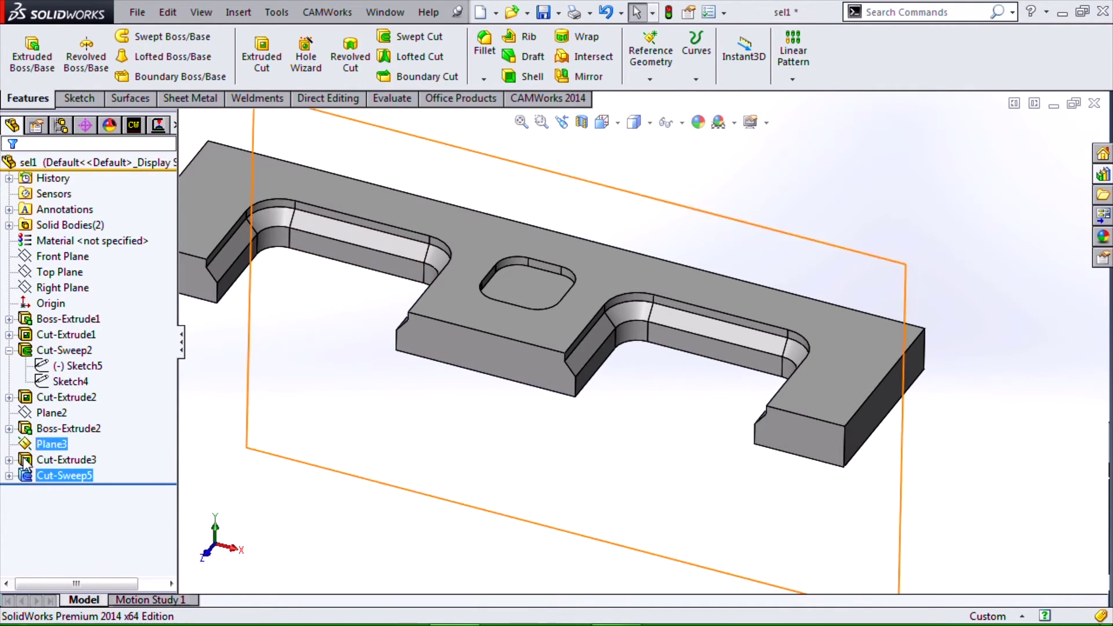
click(8, 476)
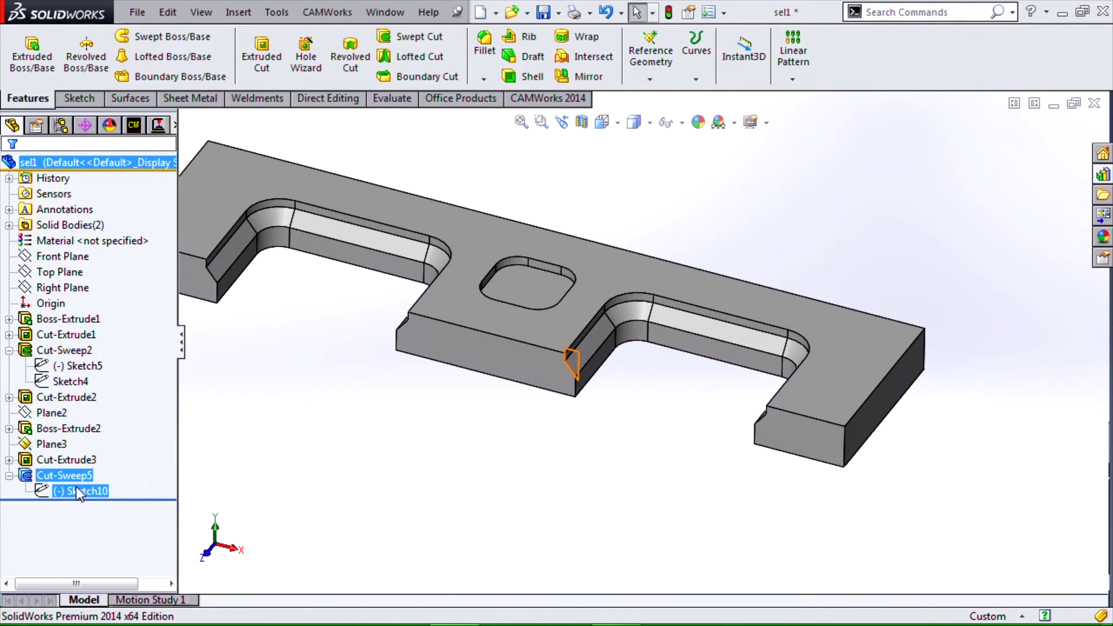
click(351, 362)
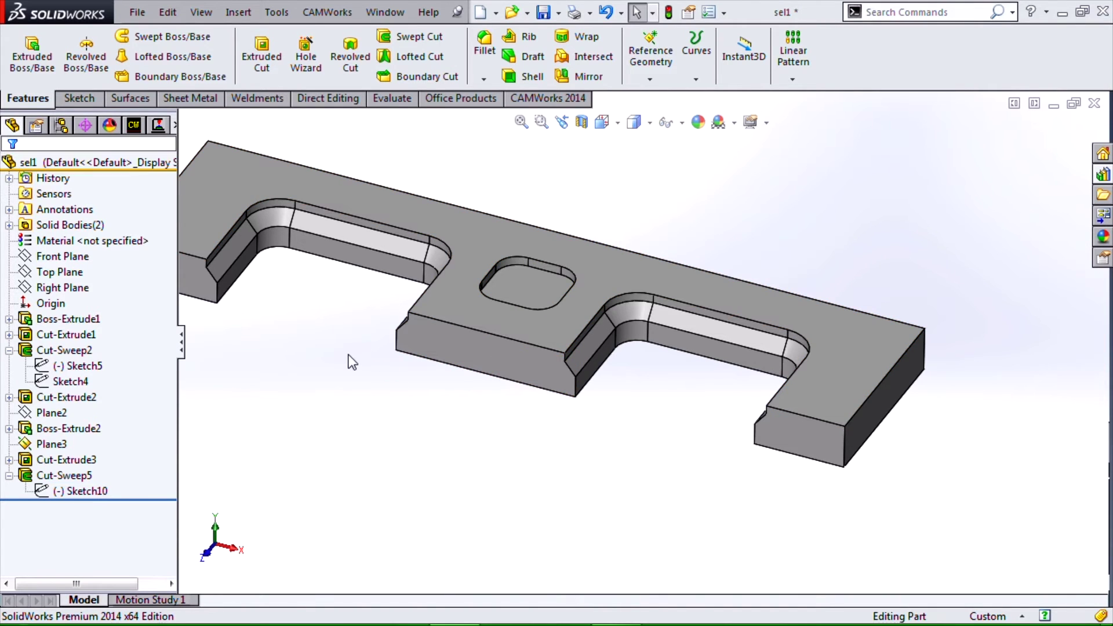
scroll(375, 311, up, 3)
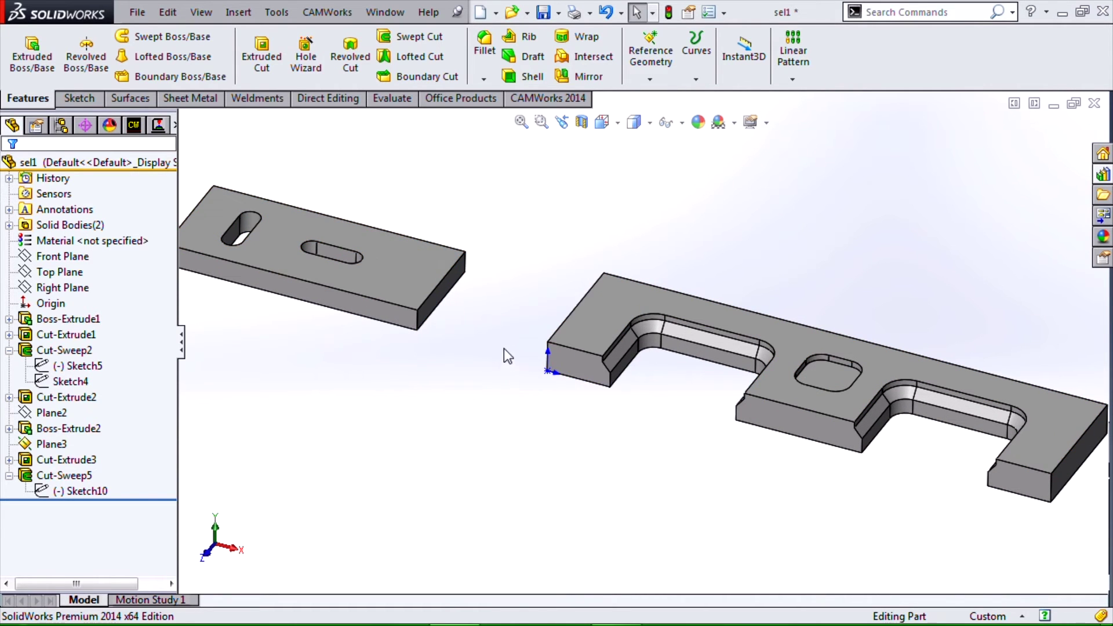
middle_drag(503, 349, 612, 358)
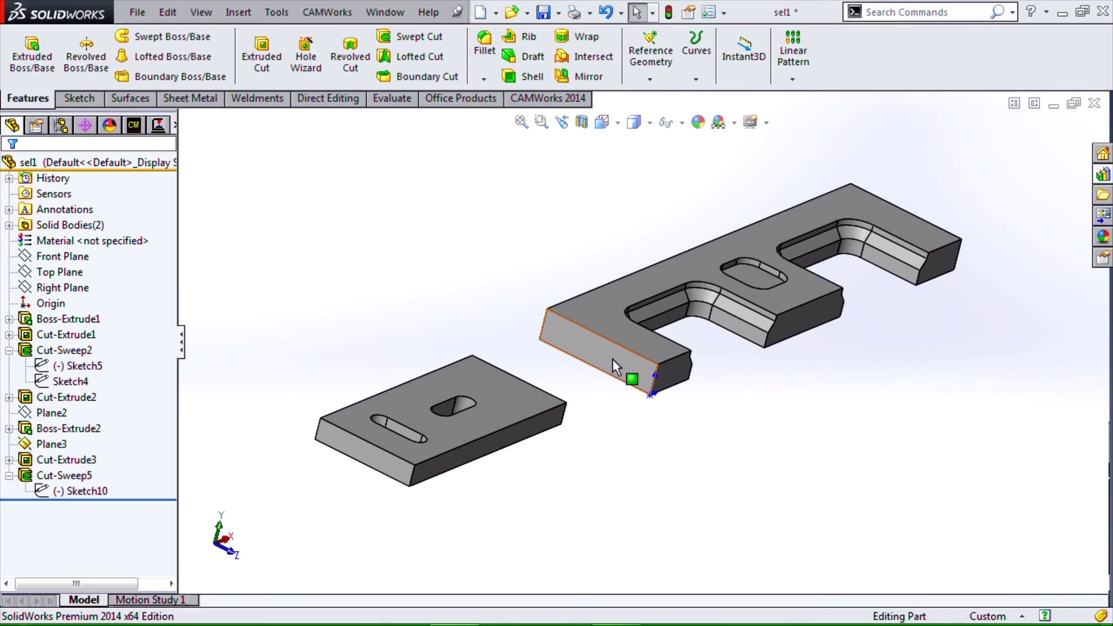
click(613, 359)
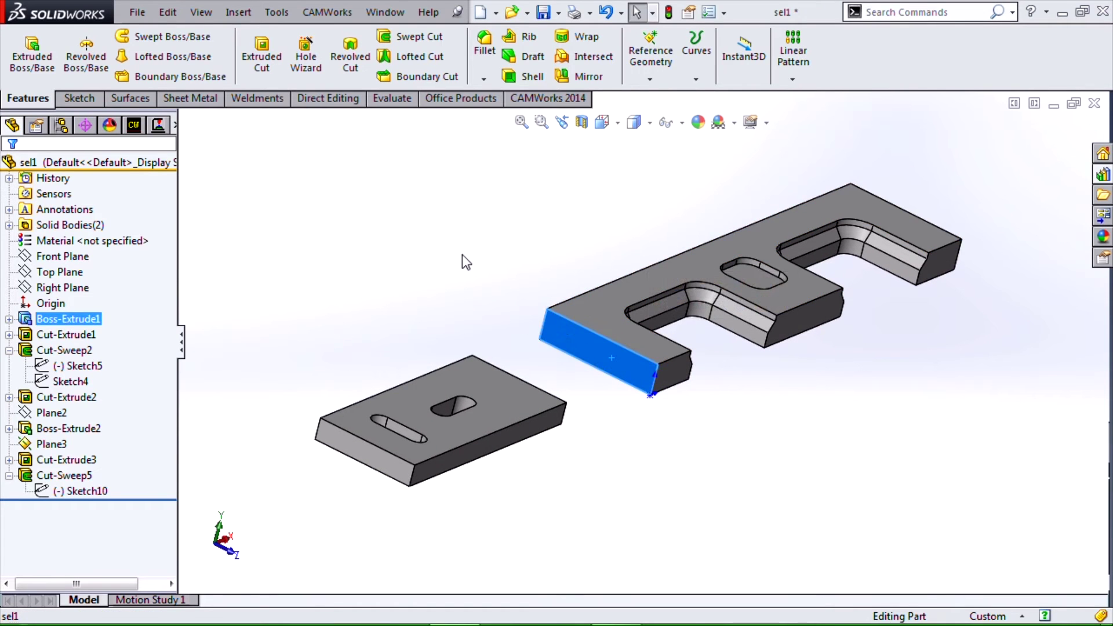
key(f)
click(451, 266)
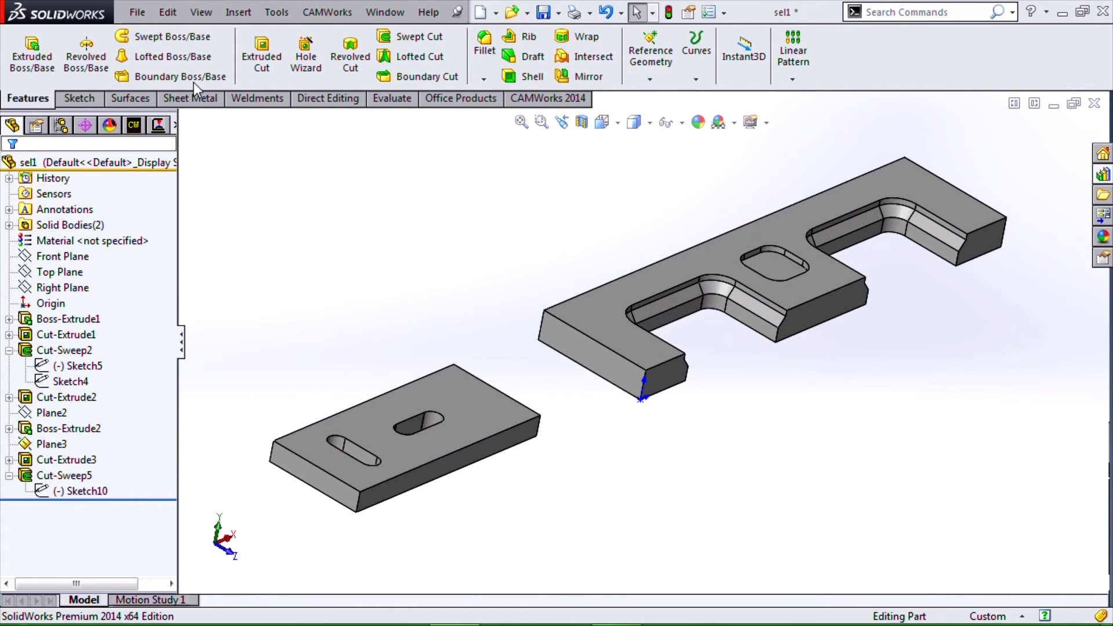
click(166, 58)
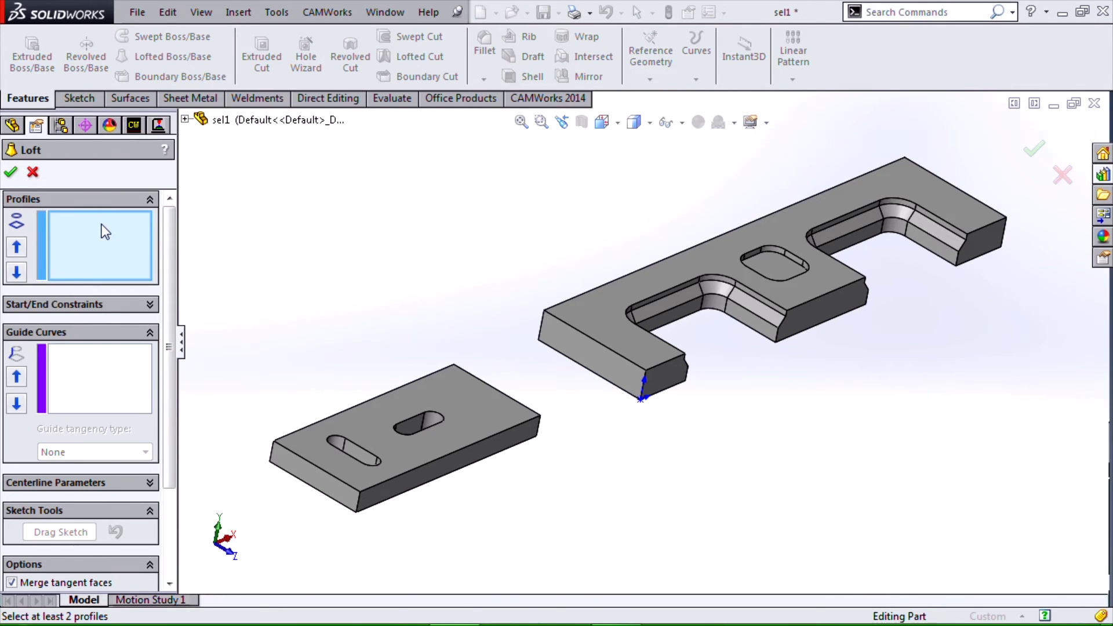
- Add the grooved plate's closed end-face edge loop as the first loft profile
right_click(101, 225)
click(170, 253)
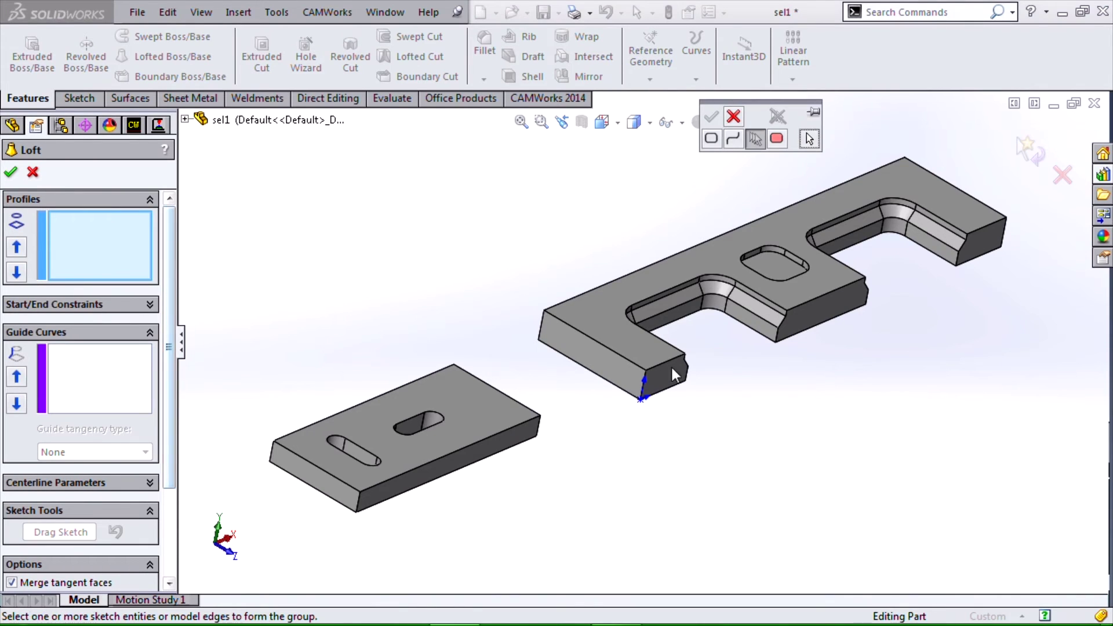
click(611, 351)
click(541, 325)
click(567, 355)
click(642, 384)
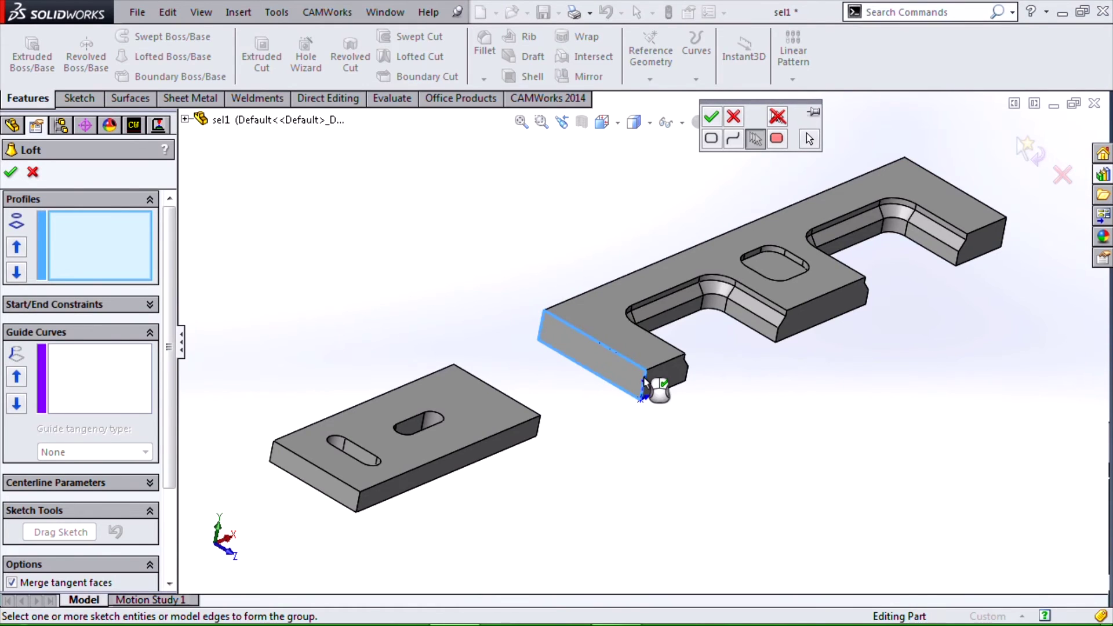
click(714, 119)
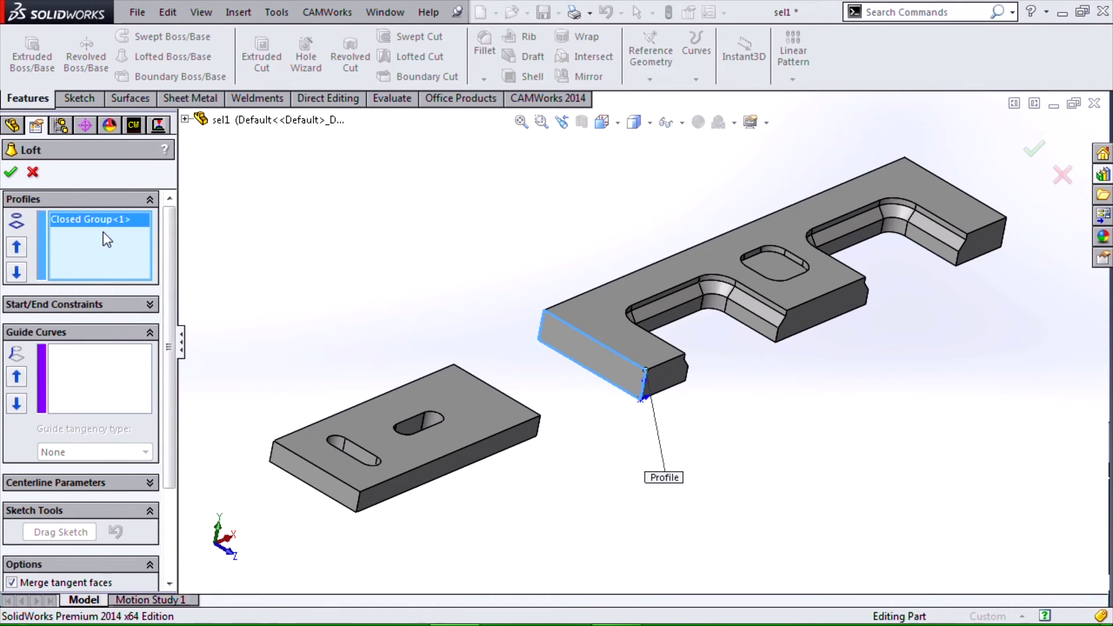
- Add the smaller plate's end-face edge loop as the second profile and confirm the loft
right_click(120, 250)
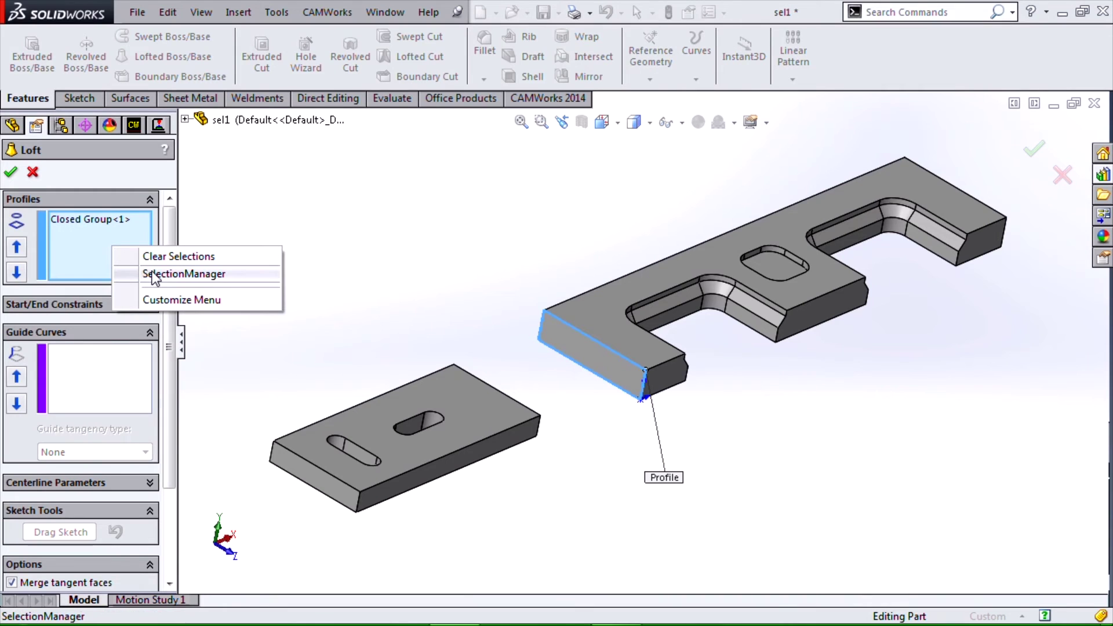
click(185, 274)
middle_drag(732, 432, 377, 342)
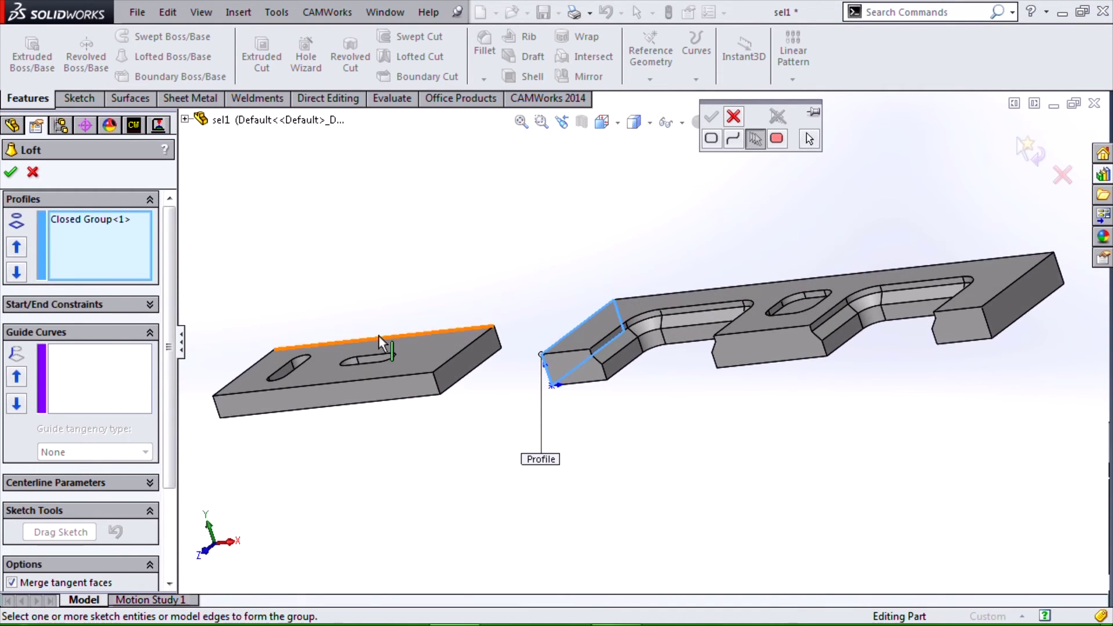
click(458, 362)
click(458, 362)
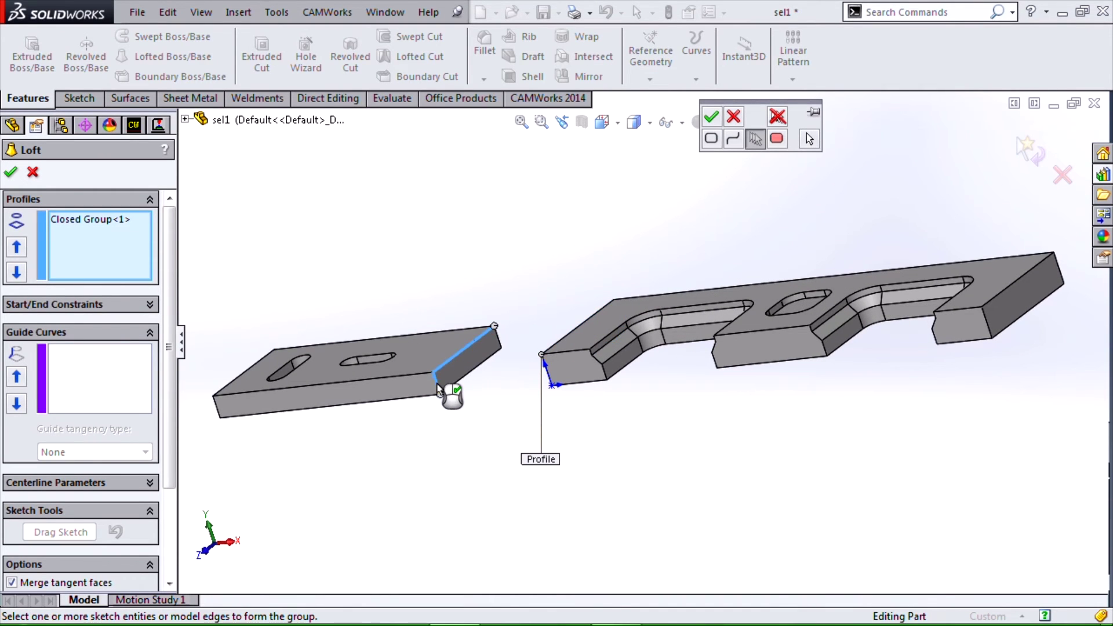
click(499, 348)
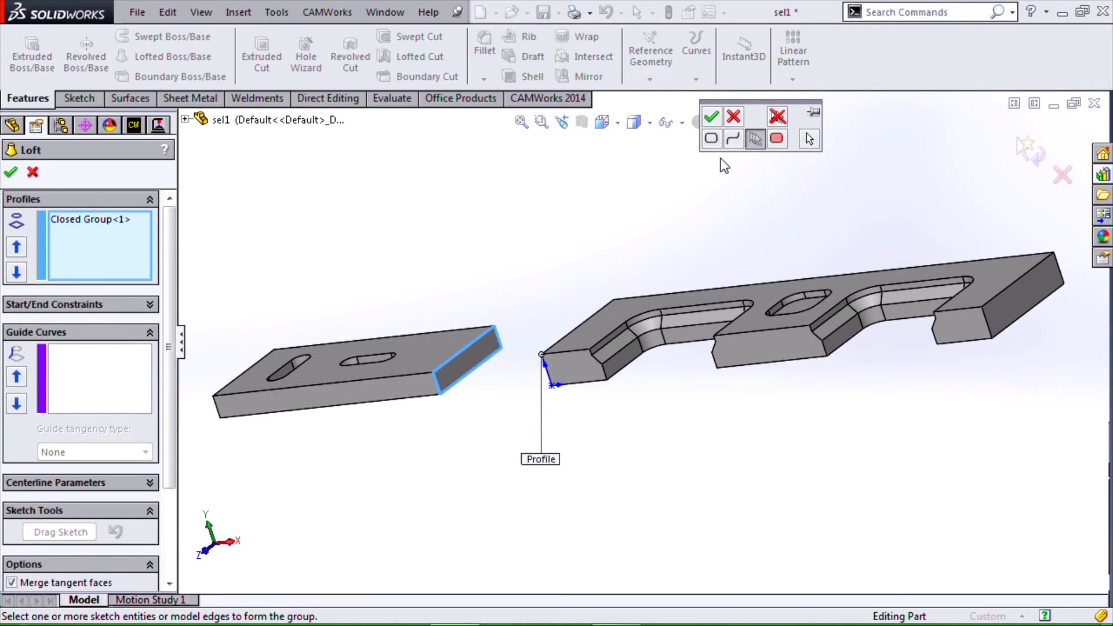
click(711, 116)
middle_drag(576, 293, 553, 326)
scroll(553, 325, down, 2)
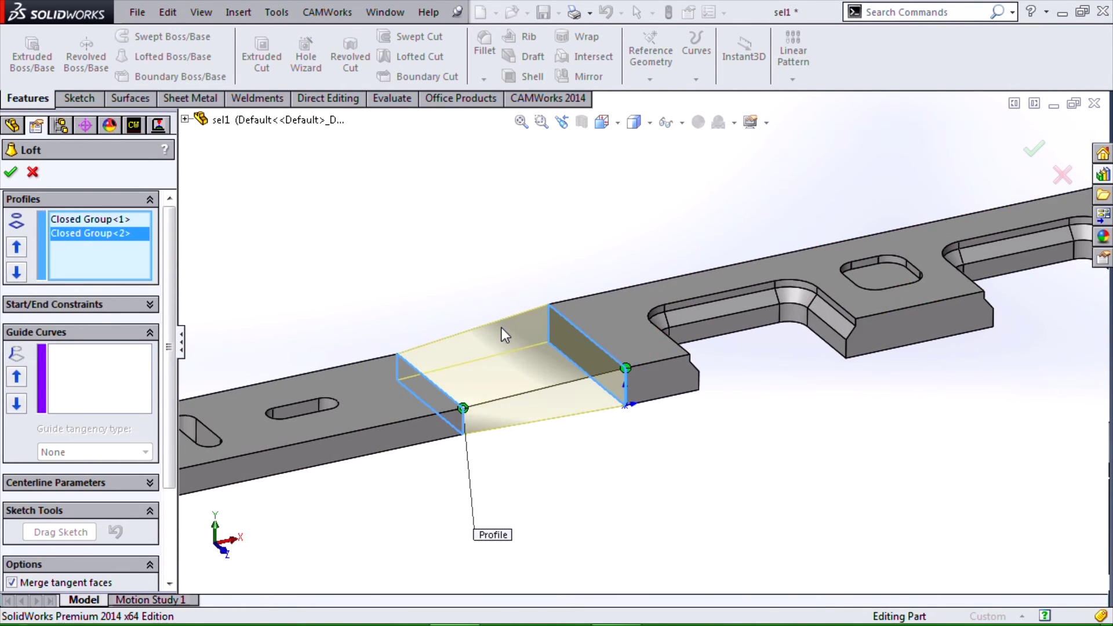
click(10, 172)
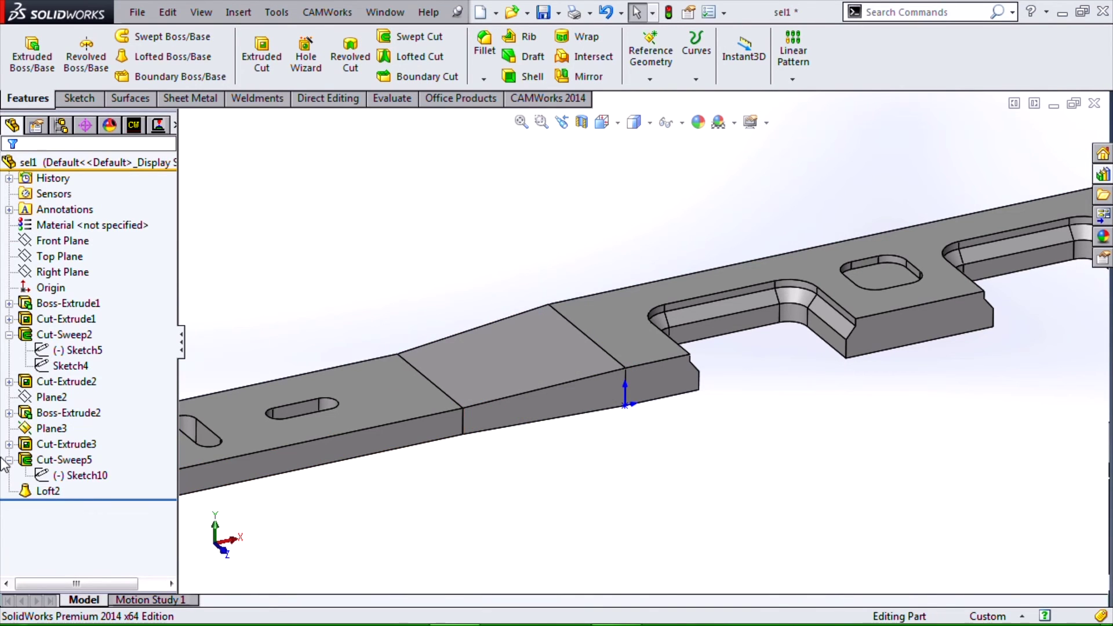
- Edit Loft2, re-accept the first profile's edge group in SelectionManager, and rebuild the loft
right_click(45, 490)
click(49, 360)
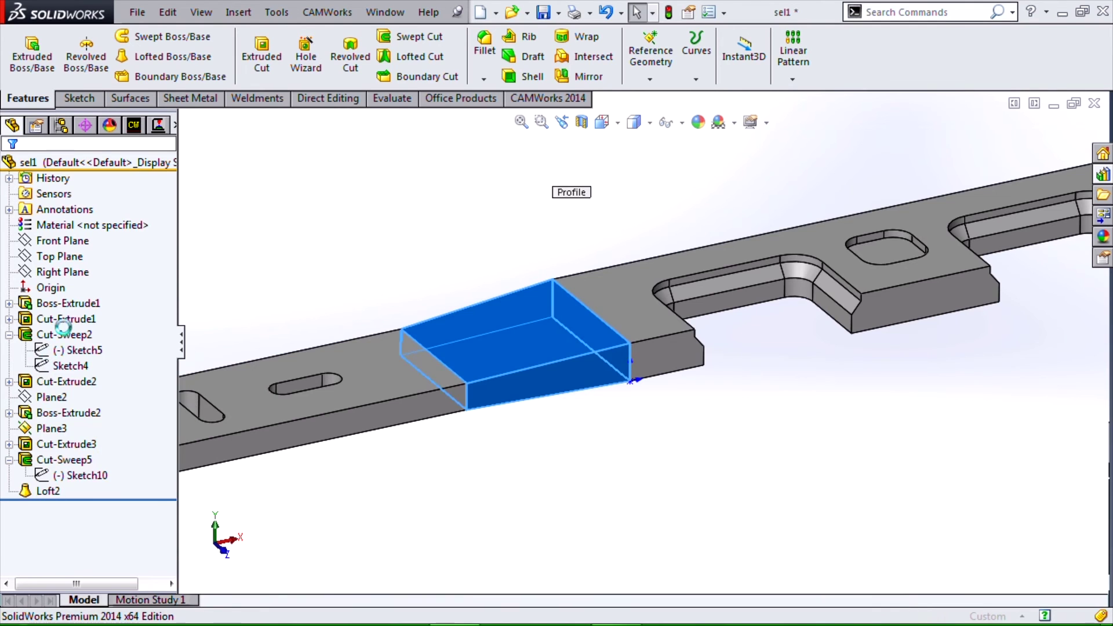
right_click(83, 220)
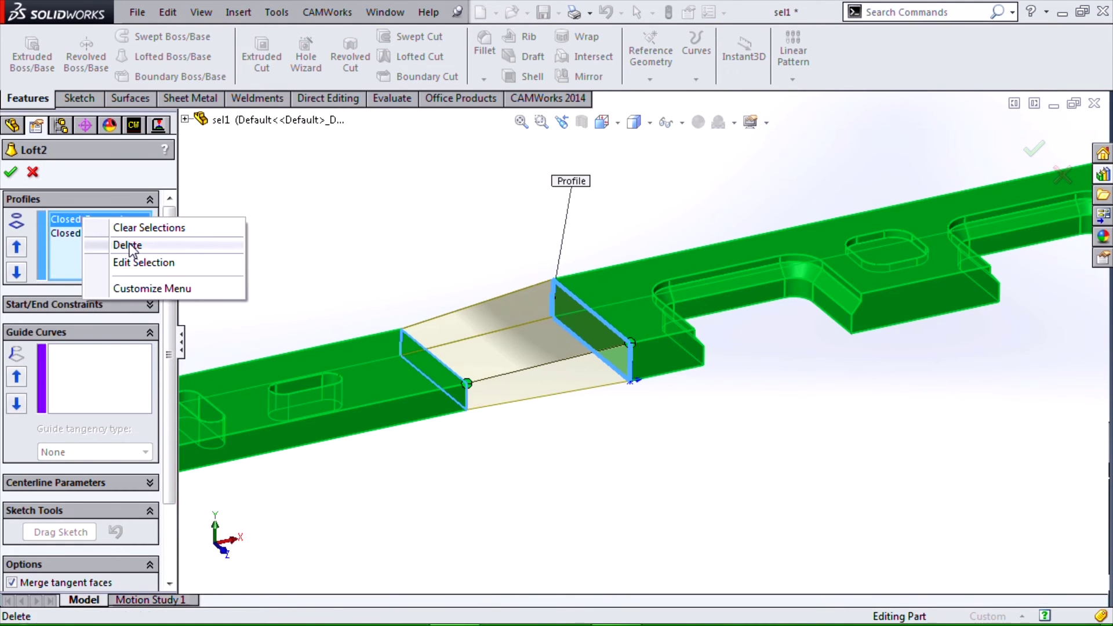
click(141, 261)
drag(628, 323, 669, 412)
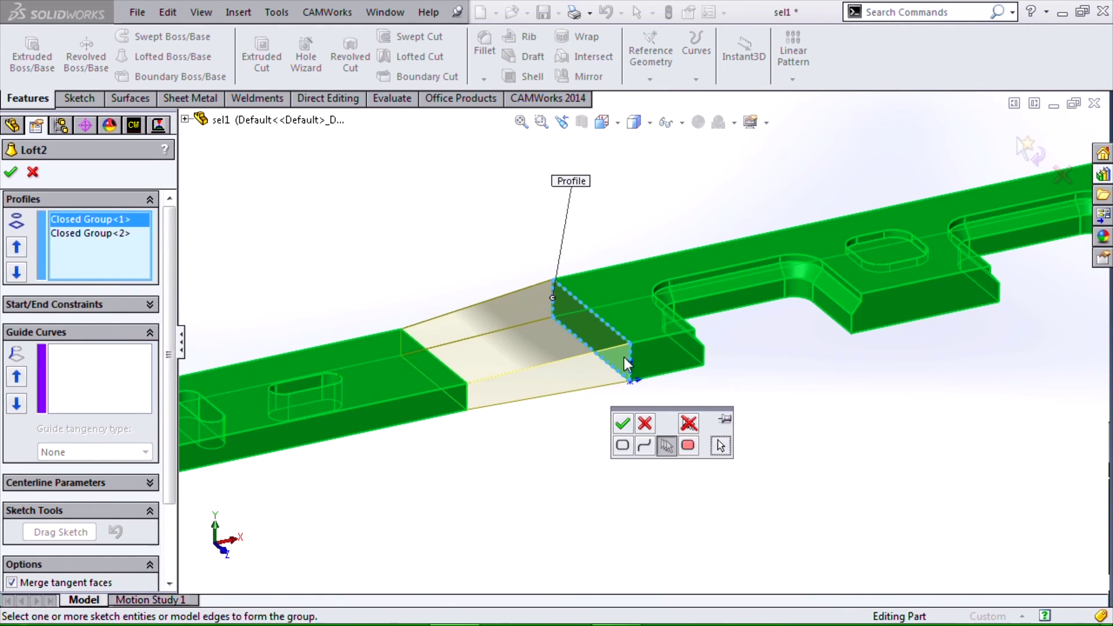
click(622, 424)
click(10, 172)
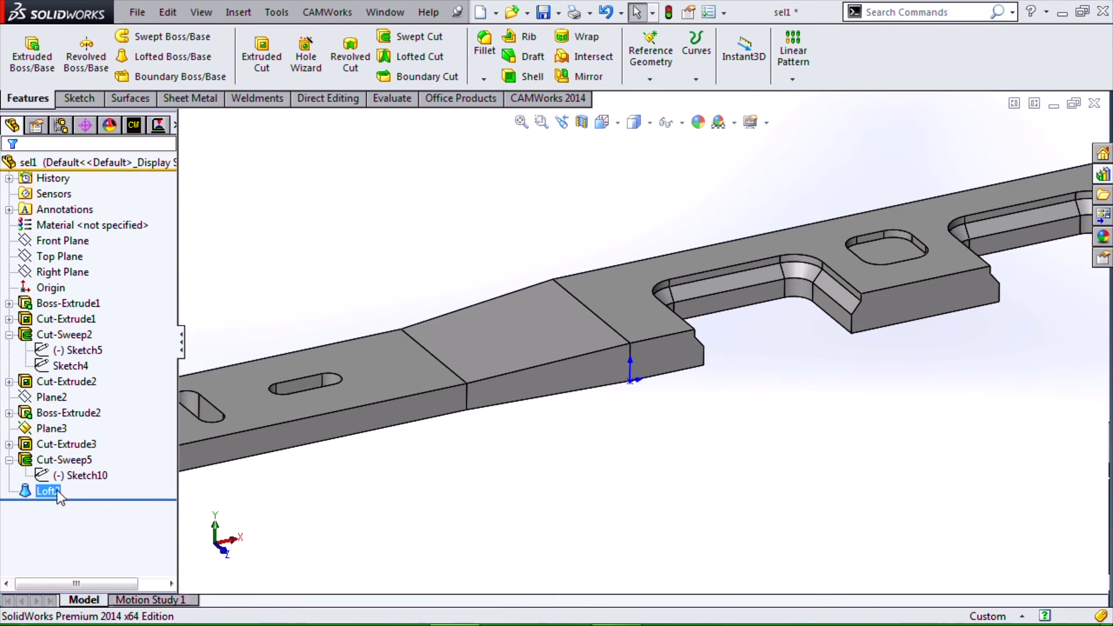
click(766, 418)
key(f)
click(54, 491)
click(385, 472)
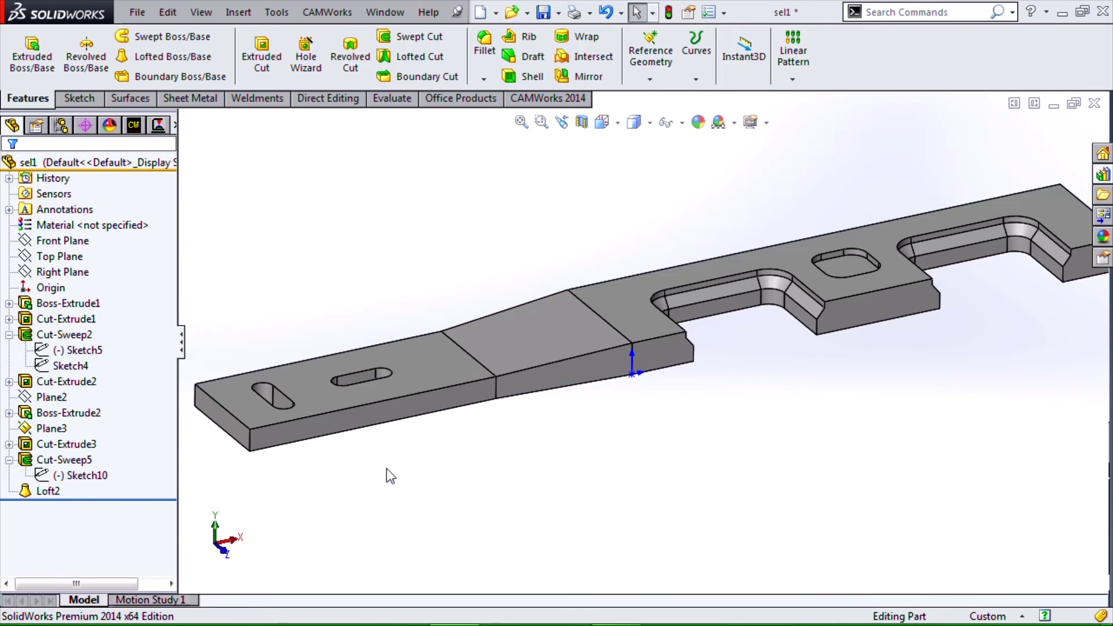
key(f)
scroll(746, 273, down, 2)
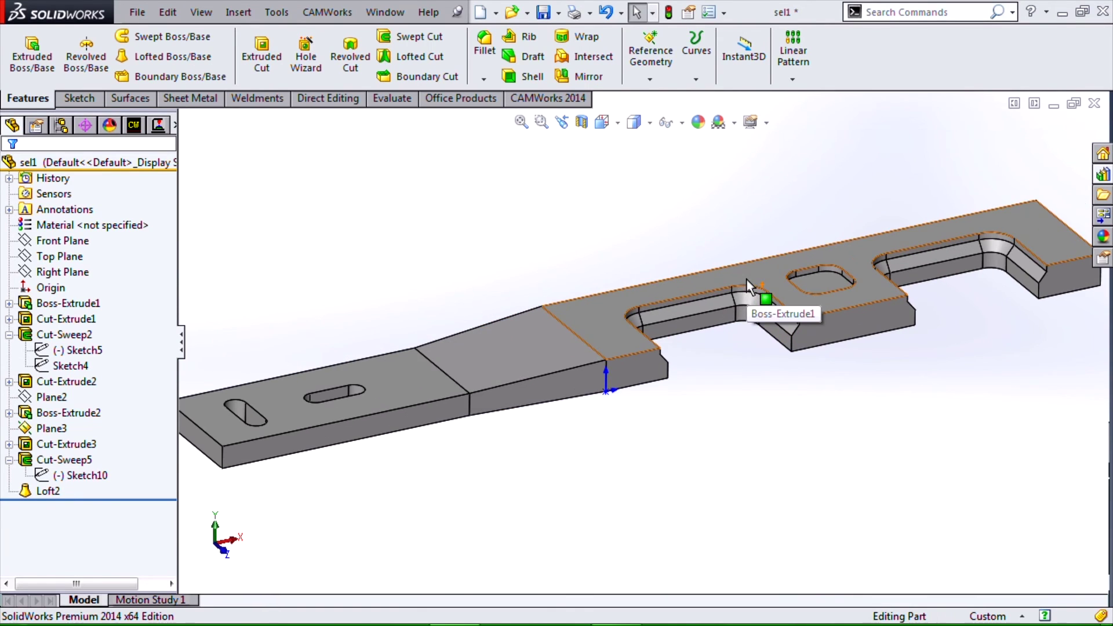